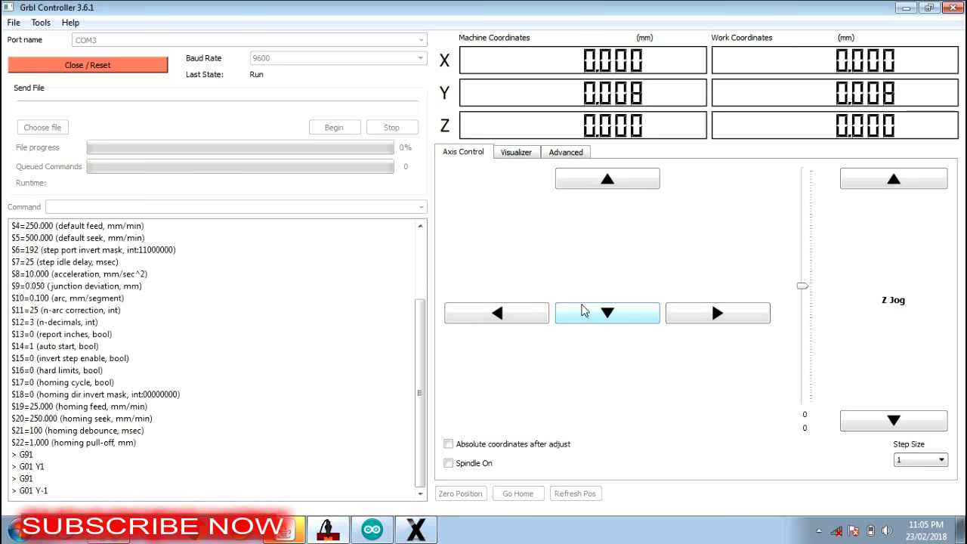
Jog the X axis 1 mm in the negative direction and back, and test the Z axis with 1 mm moves.
{"action": "left_click", "coordinate": [504, 312]}
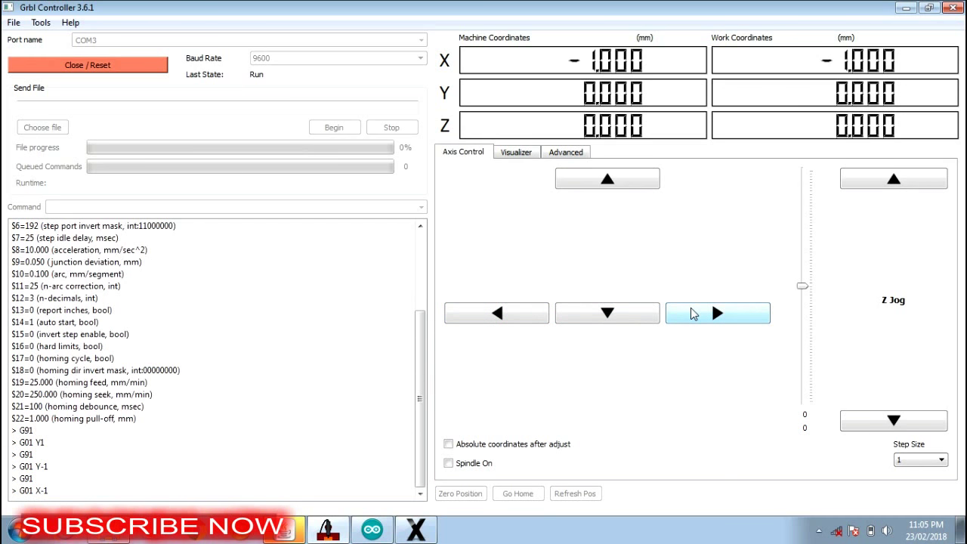
{"action": "left_click", "coordinate": [694, 313]}
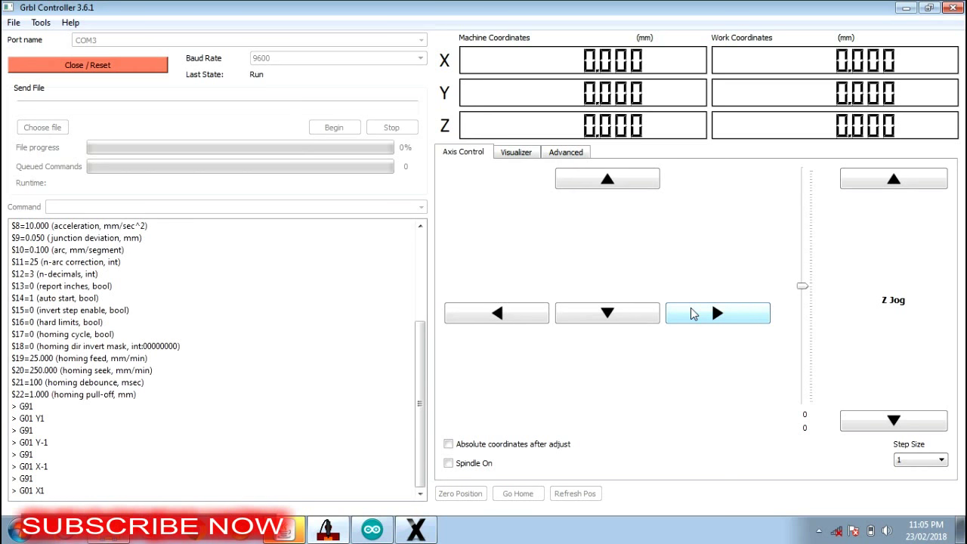
{"action": "left_click", "coordinate": [894, 182]}
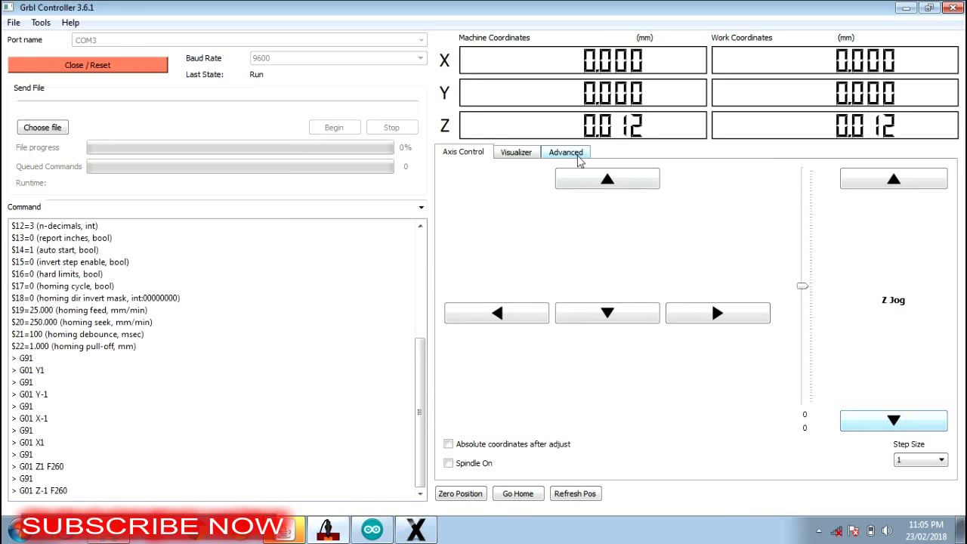
{"action": "left_click", "coordinate": [516, 153]}
{"action": "left_click", "coordinate": [568, 155]}
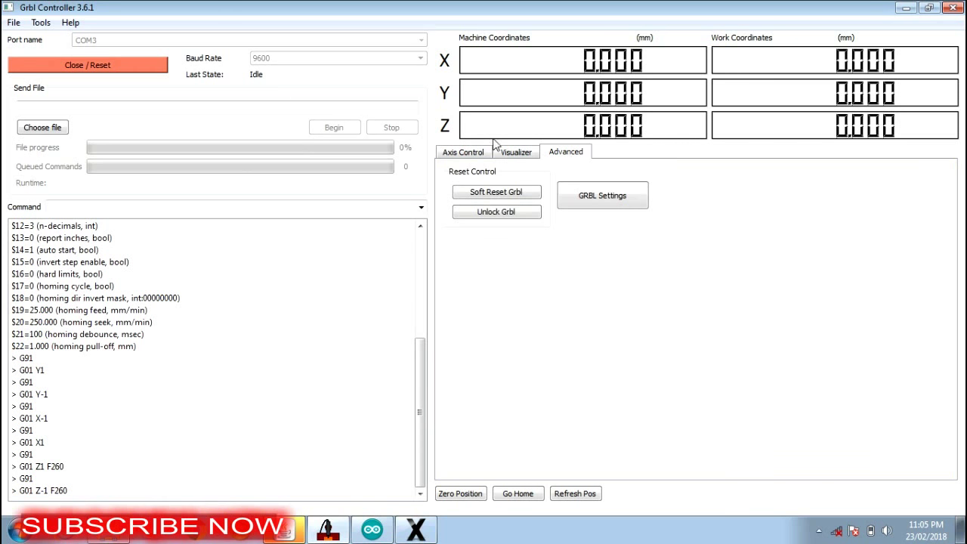
{"action": "left_click", "coordinate": [463, 154]}
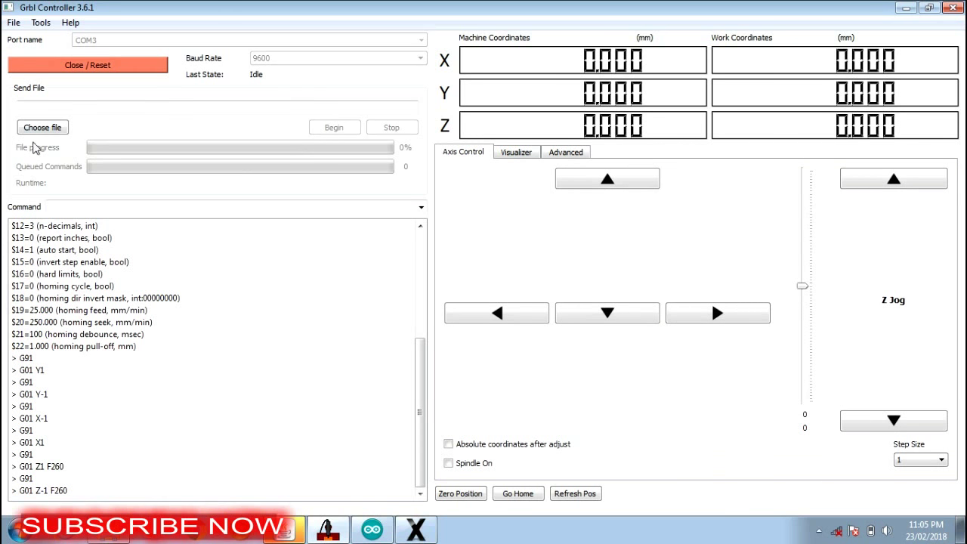
Load the G-code file Alien Face.nc from the D:\download folder.
{"action": "left_click", "coordinate": [51, 129]}
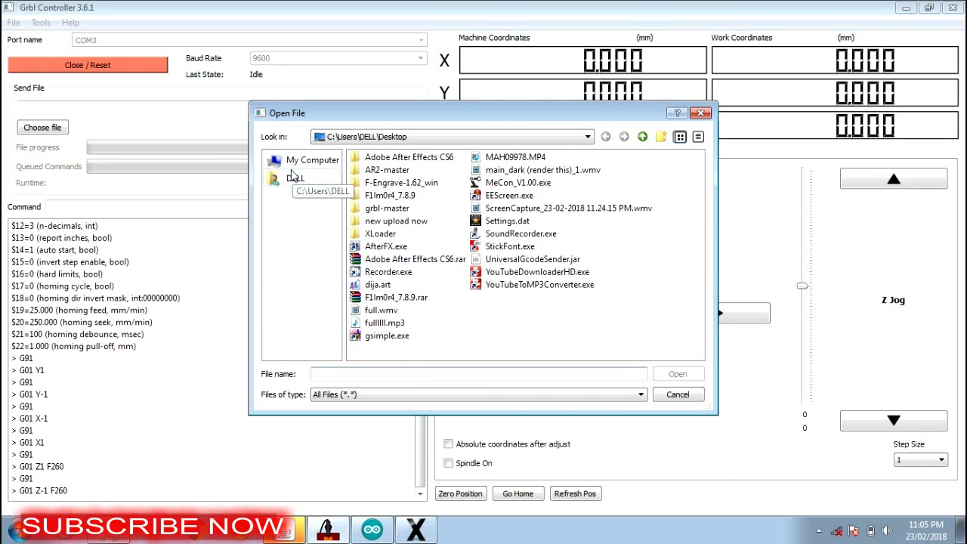
{"action": "left_click", "coordinate": [313, 162]}
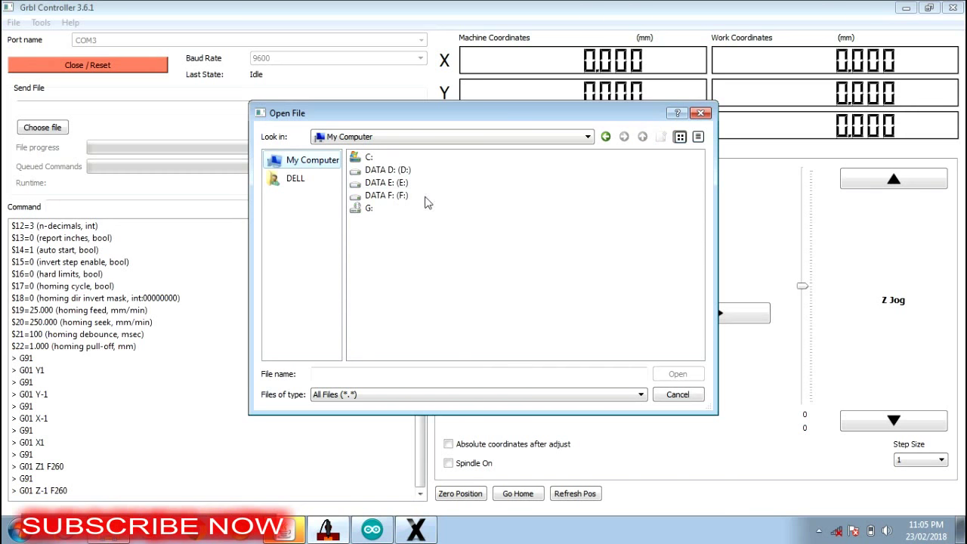
{"action": "double_click", "coordinate": [388, 170]}
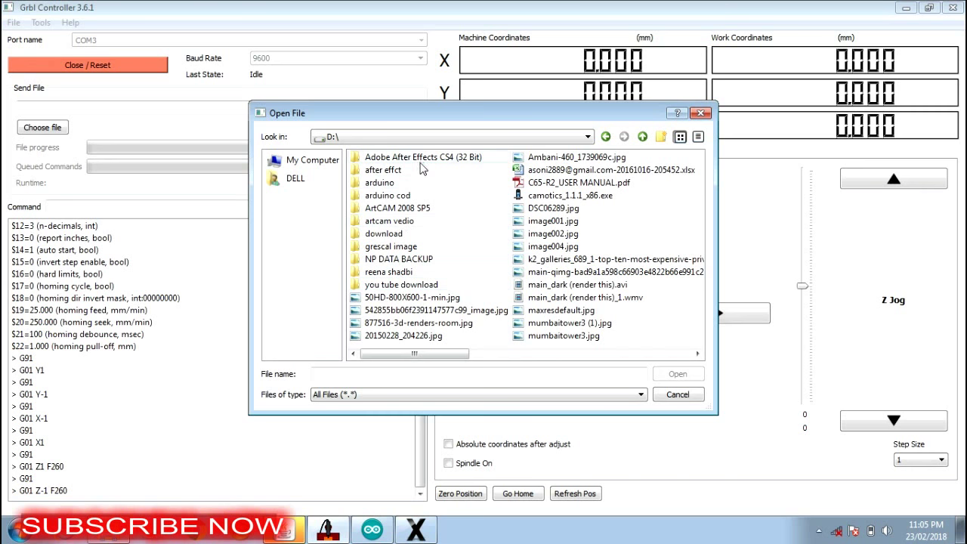
{"action": "double_click", "coordinate": [386, 233]}
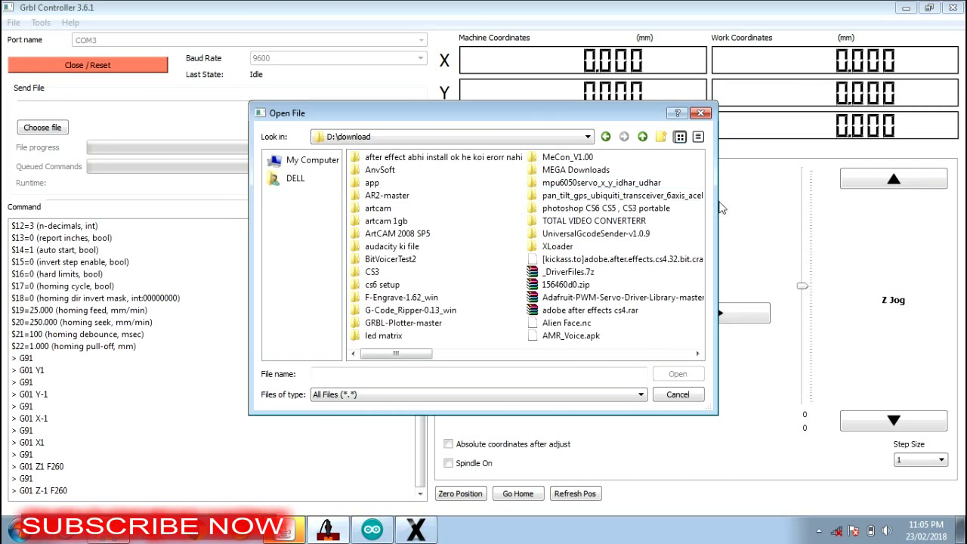
{"action": "double_click", "coordinate": [568, 323]}
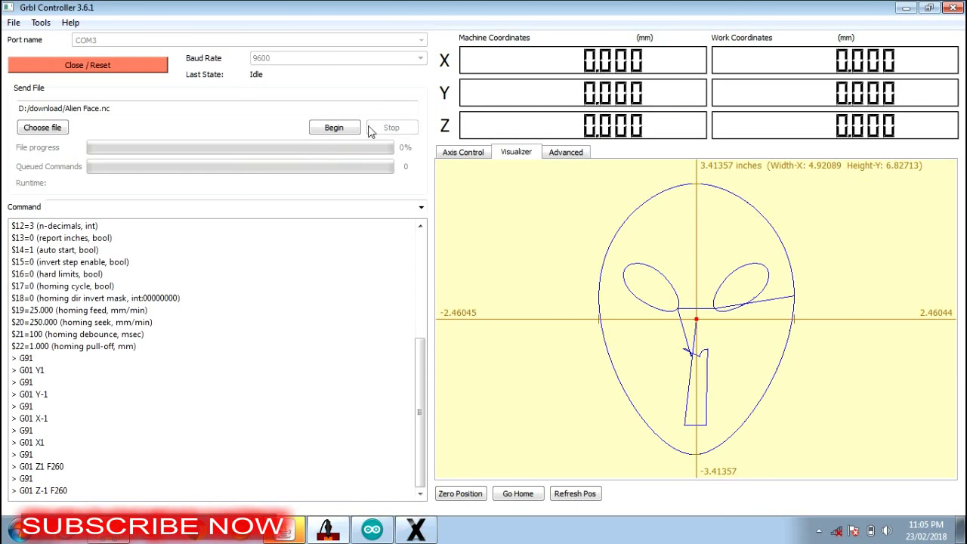
Start sending the loaded job to the machine, and stop it partway and close the serial connection.
{"action": "left_click", "coordinate": [355, 130]}
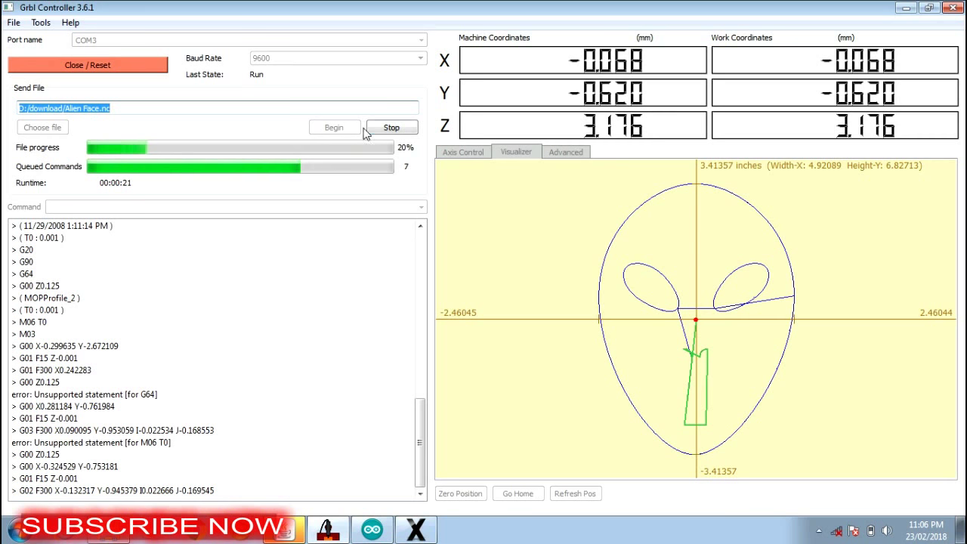
{"action": "left_click", "coordinate": [391, 129]}
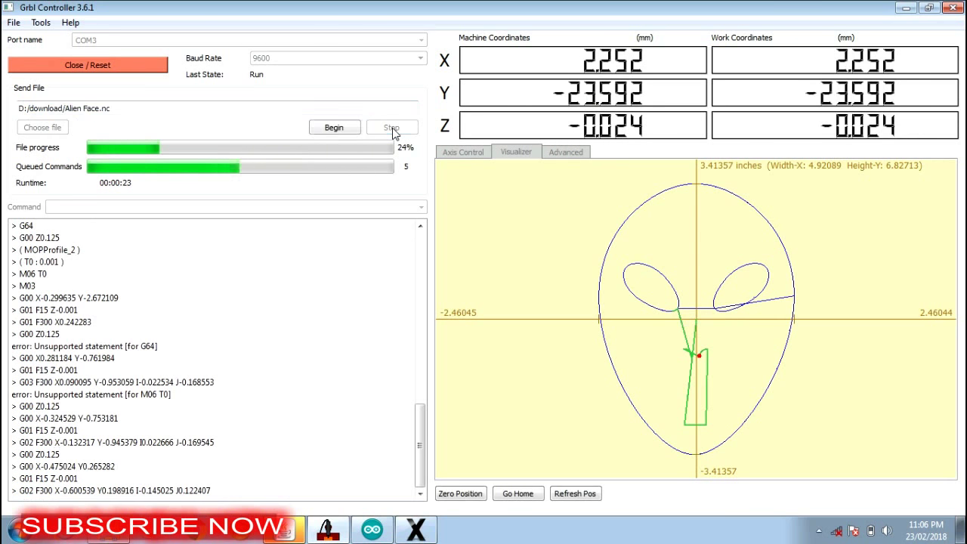
{"action": "left_click", "coordinate": [130, 67]}
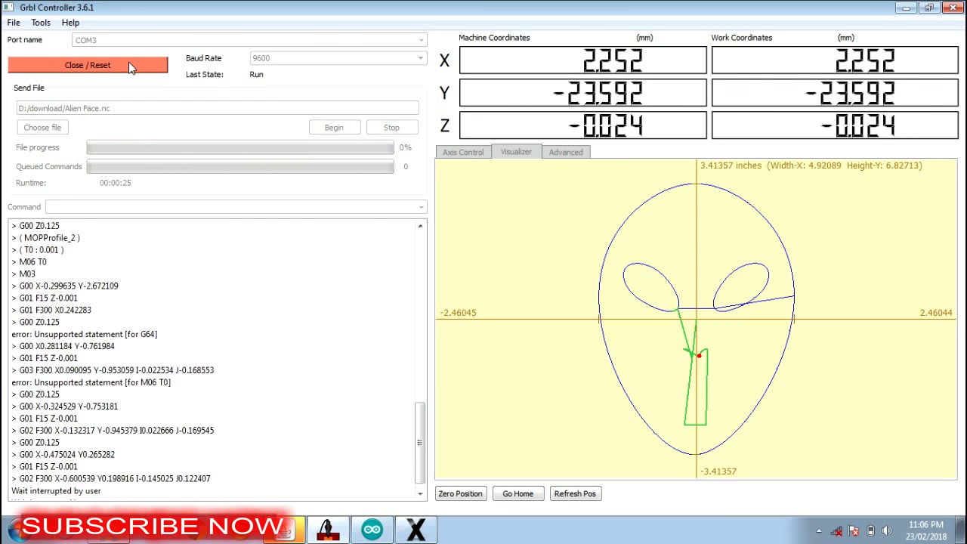
Close Grbl Controller and connect Universal Gcode Sender to the machine on COM3 at 9600 baud with GRBL firmware.
{"action": "left_click", "coordinate": [959, 7]}
{"action": "left_click", "coordinate": [80, 227]}
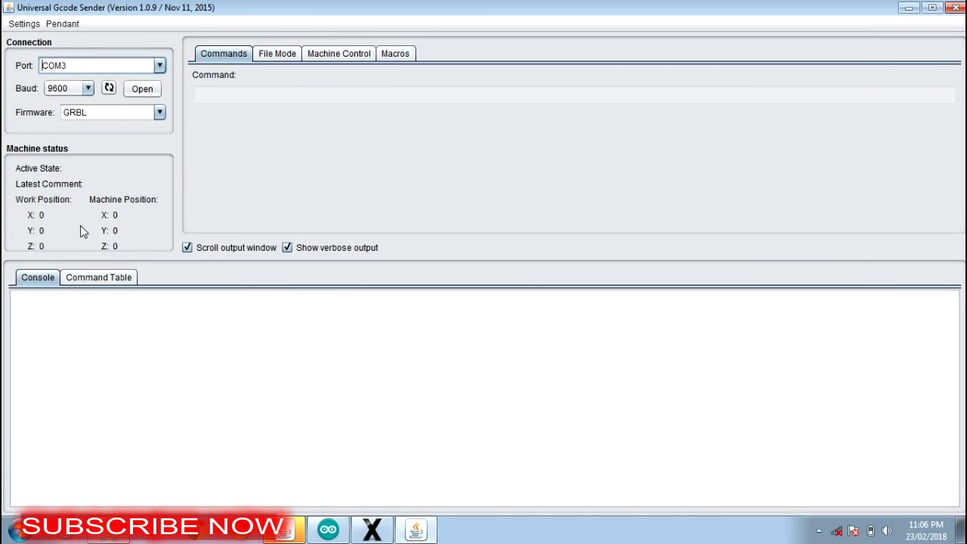
{"action": "left_click", "coordinate": [158, 66]}
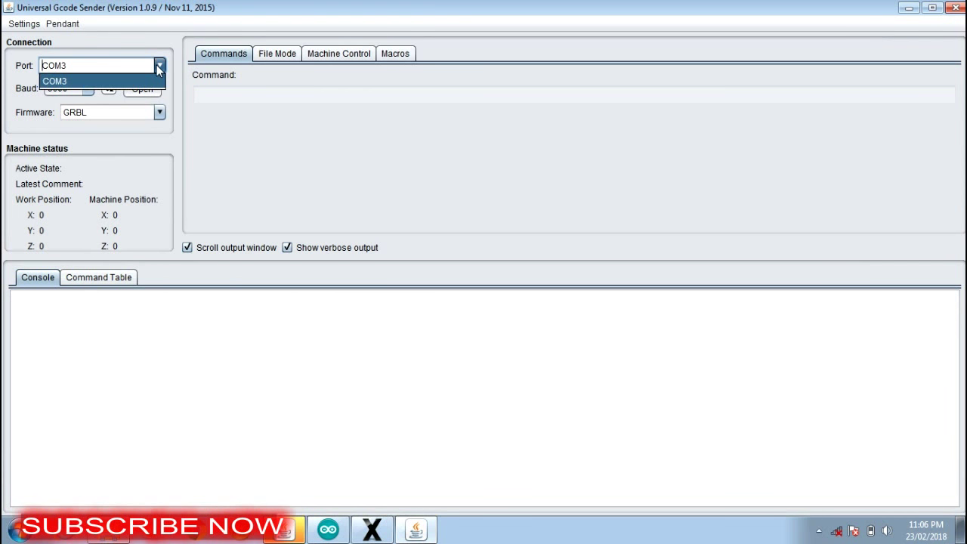
{"action": "left_click", "coordinate": [159, 67]}
{"action": "left_click", "coordinate": [88, 88]}
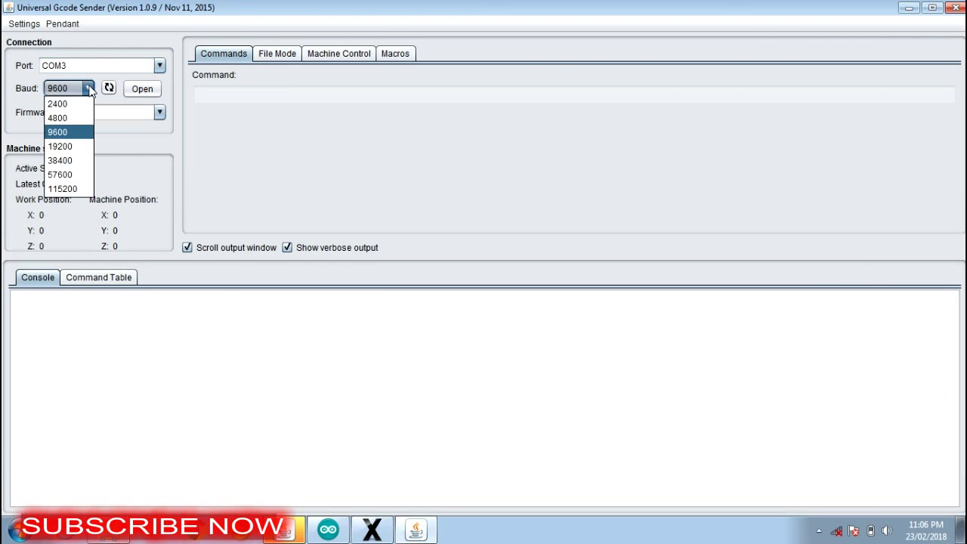
{"action": "left_click", "coordinate": [89, 89]}
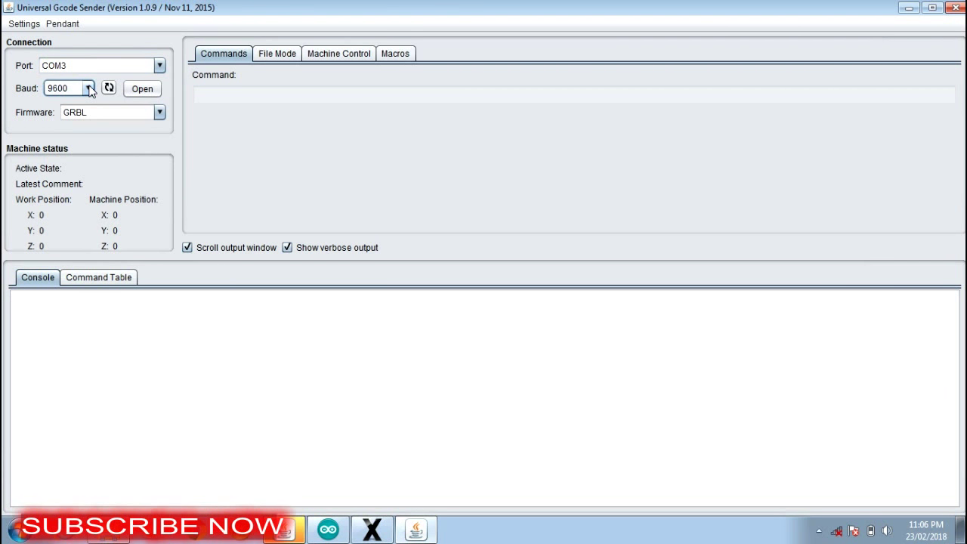
{"action": "left_click", "coordinate": [158, 114]}
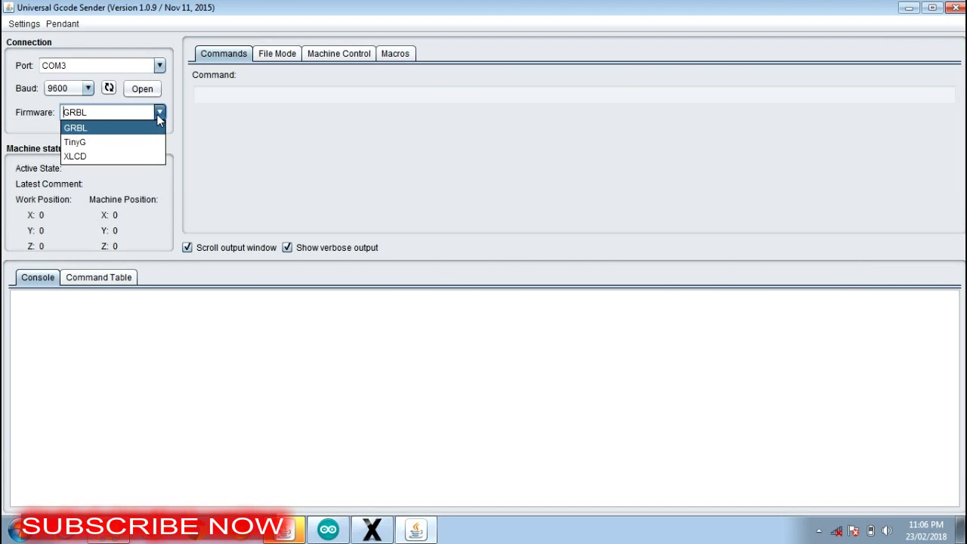
{"action": "left_click", "coordinate": [157, 114]}
{"action": "left_click", "coordinate": [143, 89]}
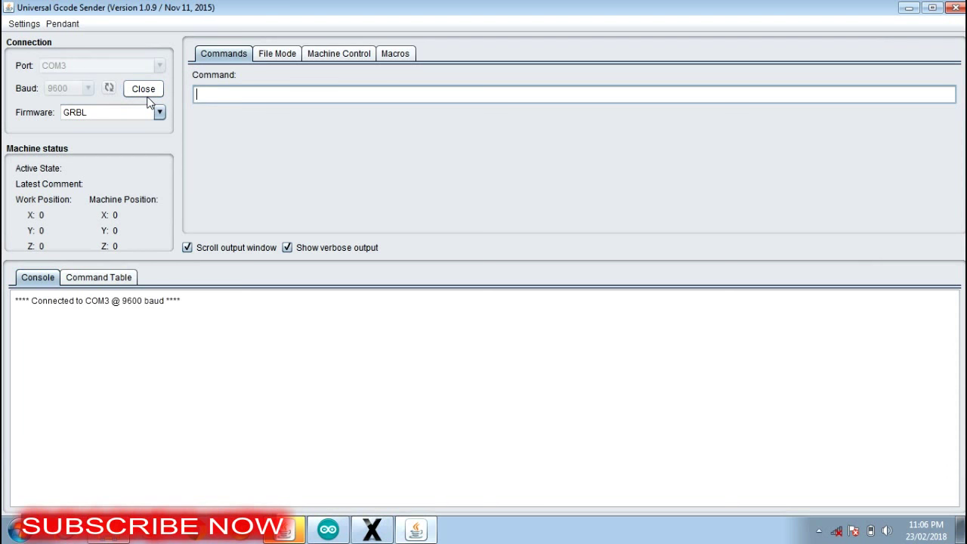
Load Alien Face.nc from the download folder on drive D as the file to send.
{"action": "left_click", "coordinate": [279, 53]}
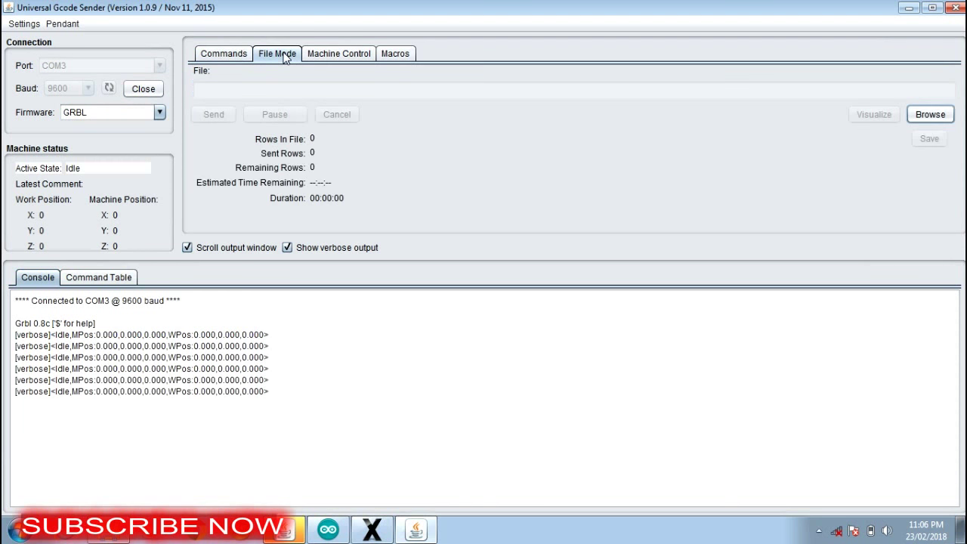
{"action": "left_click", "coordinate": [929, 117]}
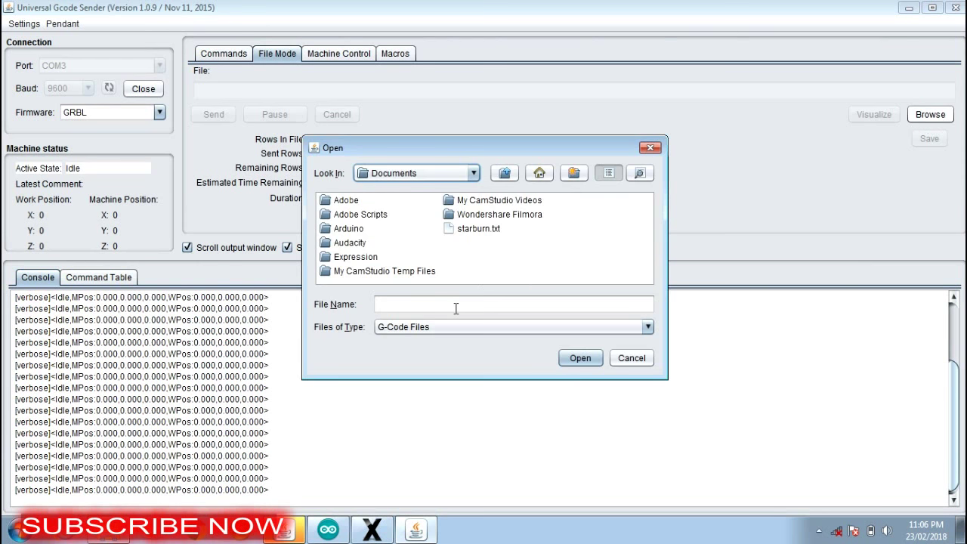
{"action": "left_click", "coordinate": [472, 175]}
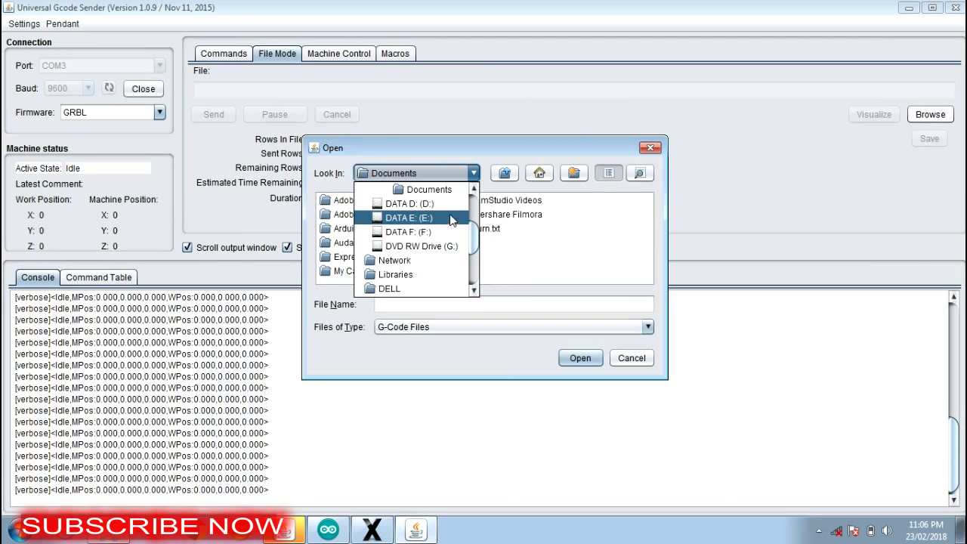
{"action": "left_click", "coordinate": [451, 204]}
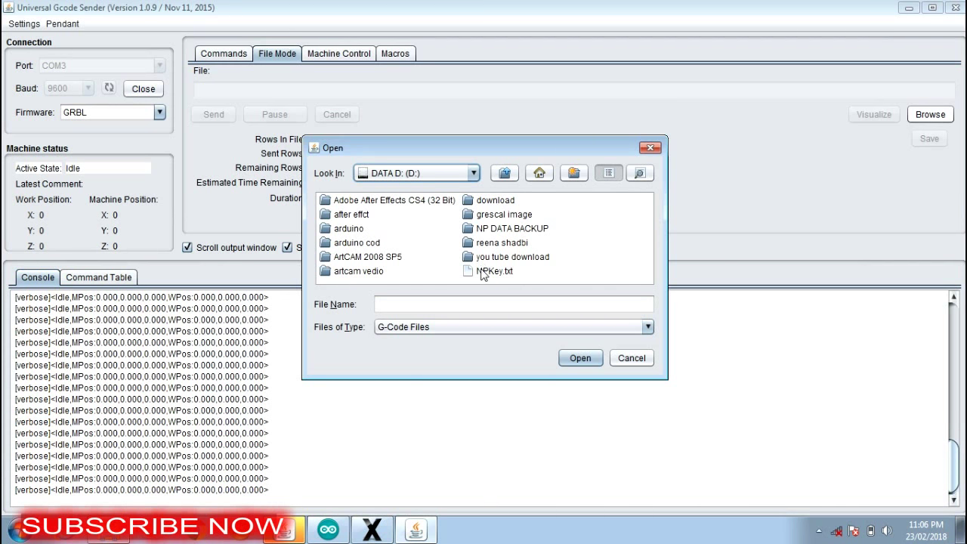
{"action": "double_click", "coordinate": [483, 201]}
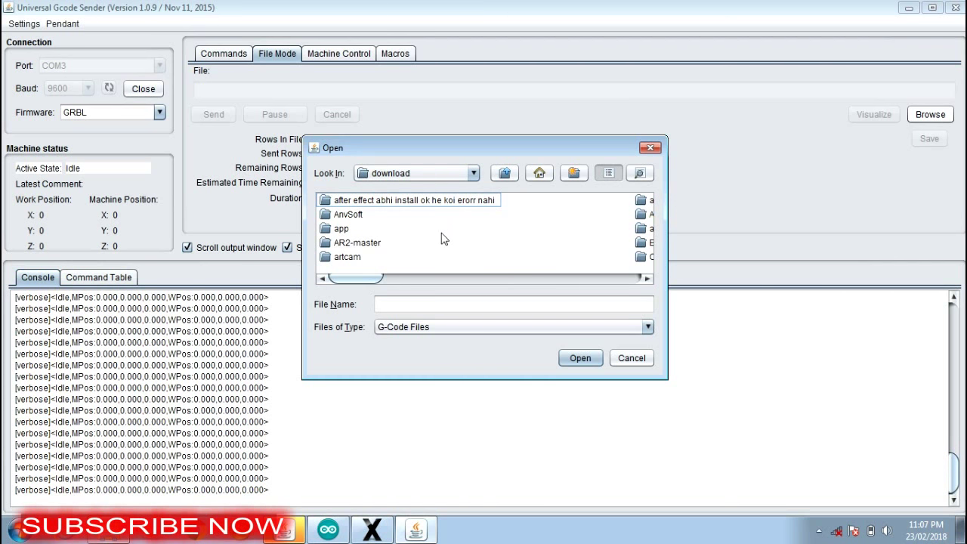
{"action": "scroll", "coordinate": [443, 239], "scroll_direction": "down", "scroll_amount": 8}
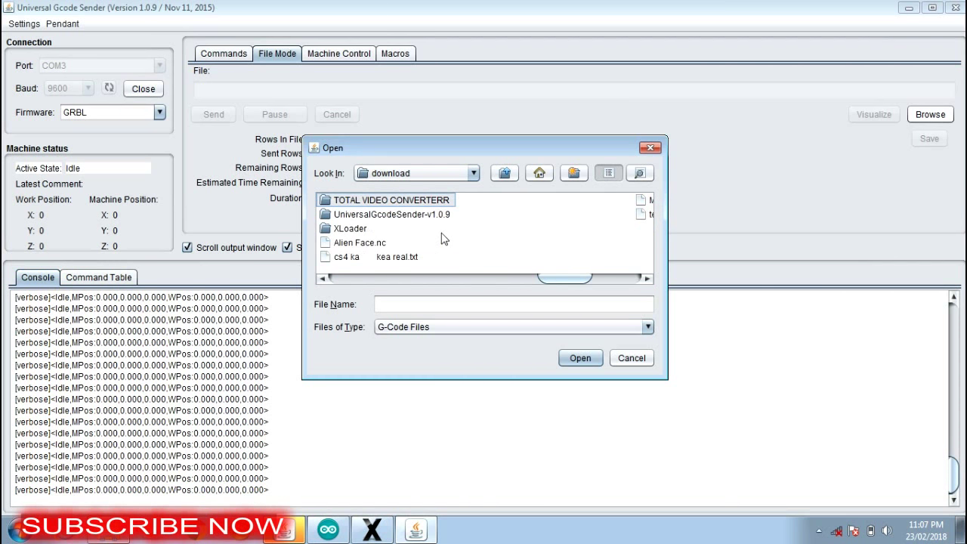
{"action": "double_click", "coordinate": [359, 243]}
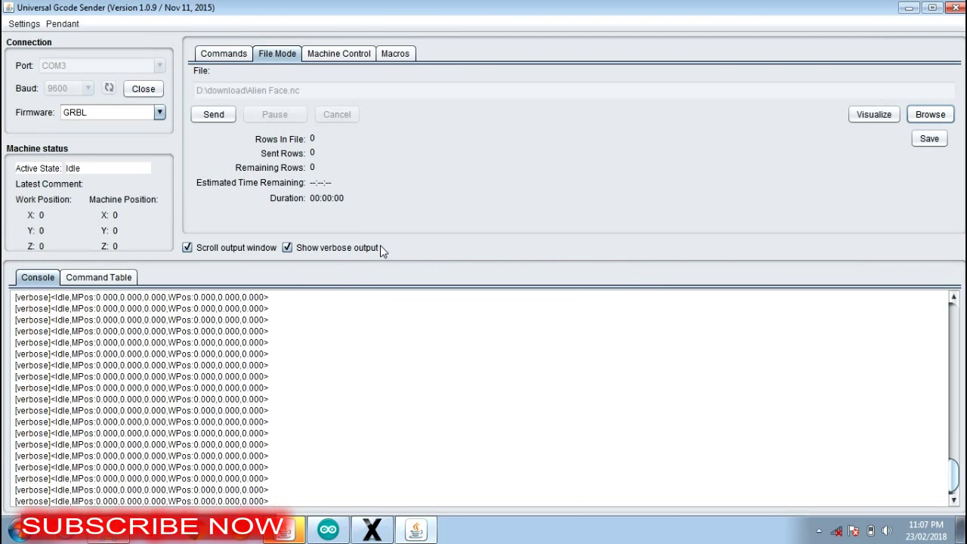
Send the loaded G-code to the machine and follow its toolpath in the G-Code Visualizer, rotating the preview.
{"action": "left_click", "coordinate": [228, 117]}
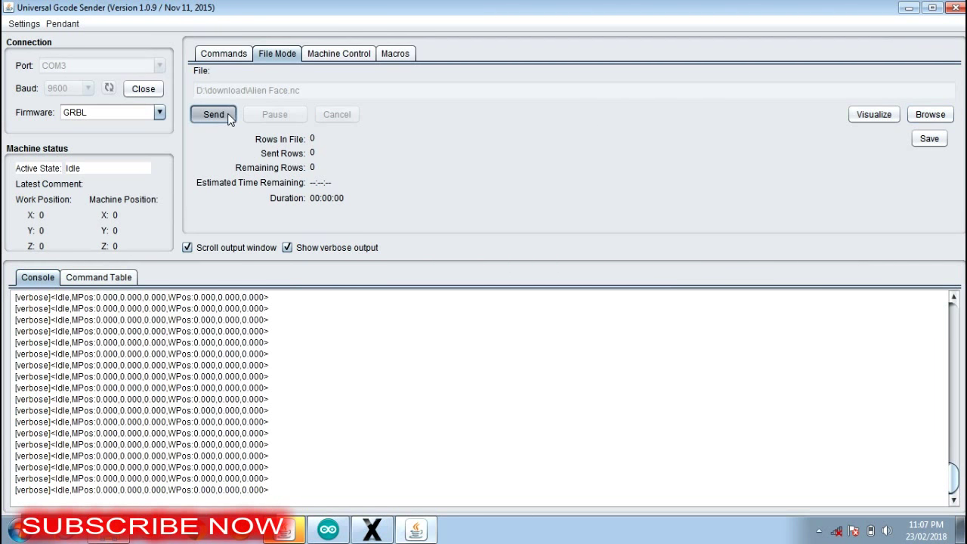
{"action": "left_click", "coordinate": [878, 118]}
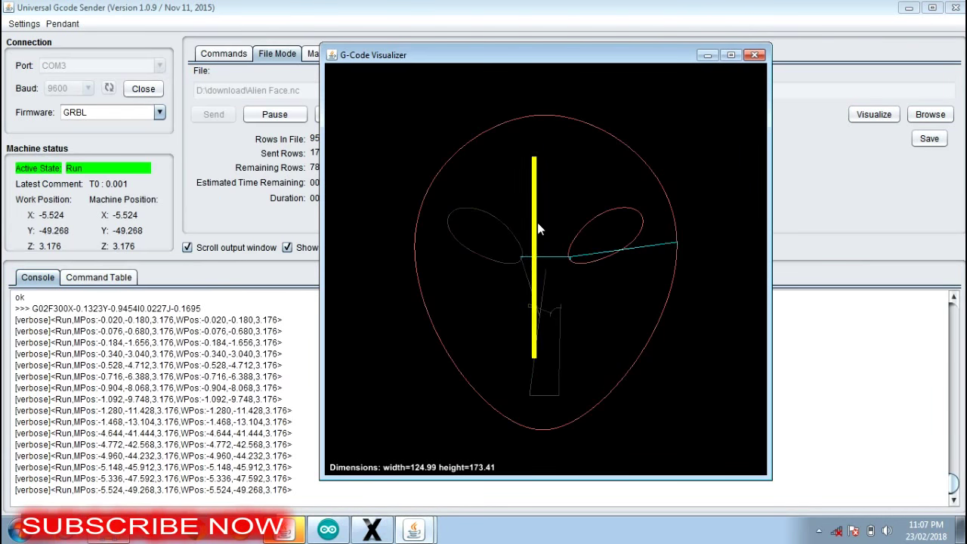
{"action": "mouse_move", "coordinate": [537, 222]}
{"action": "left_mouse_down"}
{"action": "mouse_move", "coordinate": [564, 158]}
{"action": "mouse_move", "coordinate": [630, 149]}
{"action": "mouse_move", "coordinate": [479, 250]}
{"action": "mouse_move", "coordinate": [544, 255]}
{"action": "mouse_move", "coordinate": [586, 243]}
{"action": "mouse_move", "coordinate": [588, 225]}
{"action": "mouse_move", "coordinate": [578, 270]}
{"action": "mouse_move", "coordinate": [579, 284]}
{"action": "mouse_move", "coordinate": [599, 283]}
{"action": "mouse_move", "coordinate": [594, 290]}
{"action": "mouse_move", "coordinate": [607, 271]}
{"action": "mouse_move", "coordinate": [589, 271]}
{"action": "mouse_move", "coordinate": [575, 297]}
{"action": "mouse_move", "coordinate": [585, 277]}
{"action": "mouse_move", "coordinate": [543, 274]}
{"action": "mouse_move", "coordinate": [551, 254]}
{"action": "mouse_move", "coordinate": [536, 237]}
{"action": "left_mouse_up"}
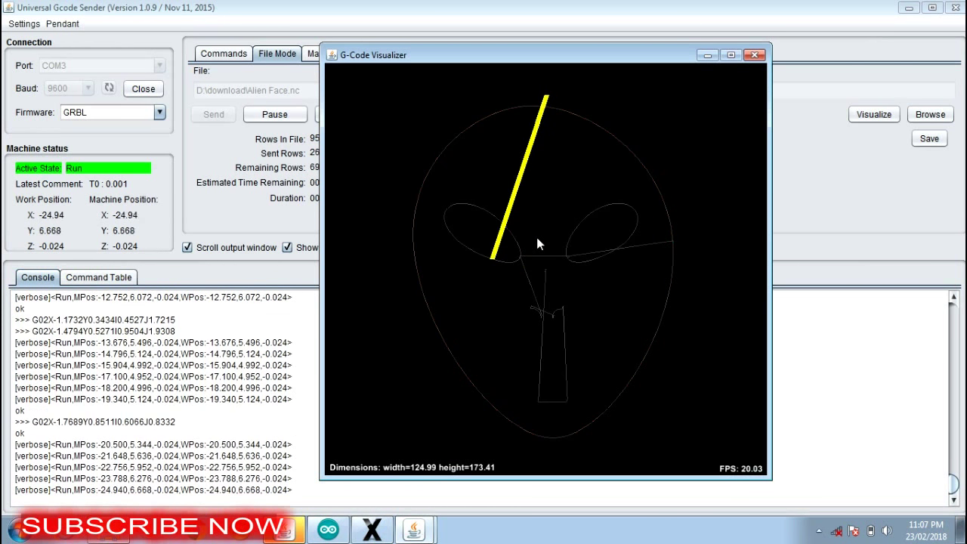
{"action": "mouse_move", "coordinate": [514, 281]}
{"action": "left_mouse_down"}
{"action": "mouse_move", "coordinate": [550, 218]}
{"action": "mouse_move", "coordinate": [498, 277]}
{"action": "mouse_move", "coordinate": [495, 320]}
{"action": "mouse_move", "coordinate": [510, 342]}
{"action": "mouse_move", "coordinate": [598, 306]}
{"action": "mouse_move", "coordinate": [570, 328]}
{"action": "mouse_move", "coordinate": [526, 330]}
{"action": "mouse_move", "coordinate": [524, 262]}
{"action": "mouse_move", "coordinate": [503, 256]}
{"action": "mouse_move", "coordinate": [413, 289]}
{"action": "mouse_move", "coordinate": [511, 302]}
{"action": "mouse_move", "coordinate": [511, 328]}
{"action": "mouse_move", "coordinate": [575, 294]}
{"action": "mouse_move", "coordinate": [619, 252]}
{"action": "mouse_move", "coordinate": [621, 231]}
{"action": "mouse_move", "coordinate": [539, 306]}
{"action": "mouse_move", "coordinate": [568, 268]}
{"action": "mouse_move", "coordinate": [540, 211]}
{"action": "mouse_move", "coordinate": [566, 277]}
{"action": "mouse_move", "coordinate": [500, 305]}
{"action": "mouse_move", "coordinate": [499, 271]}
{"action": "left_mouse_up"}
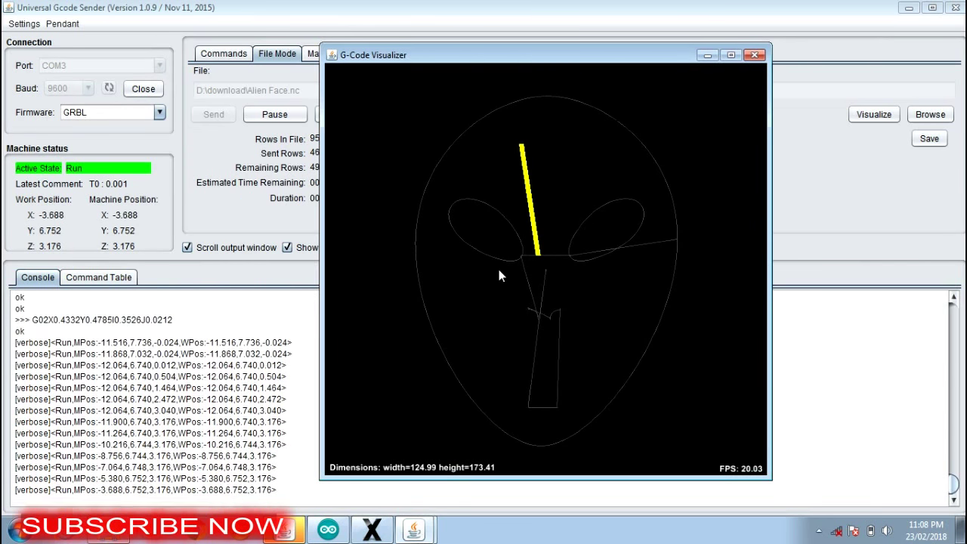